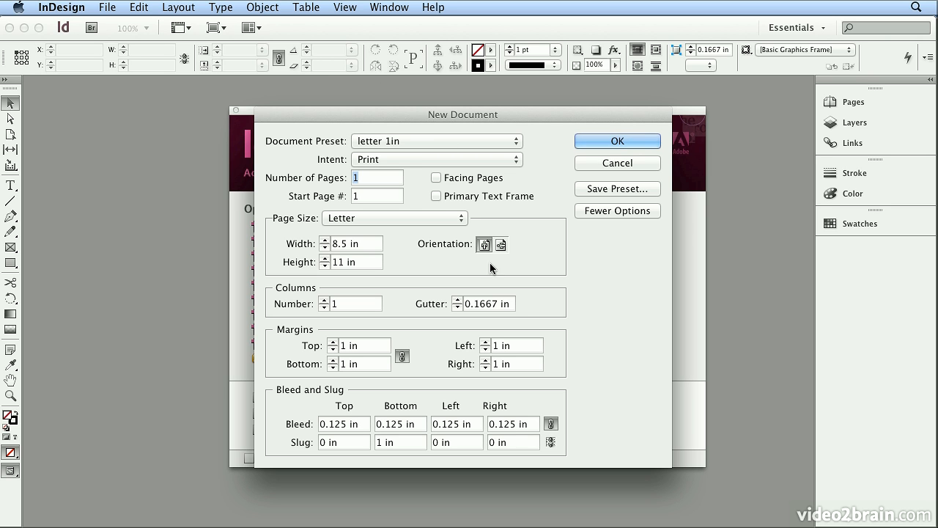
Create a one-page Letter document in landscape orientation, 11 in wide by 8.5 in high
left_click(504, 245)
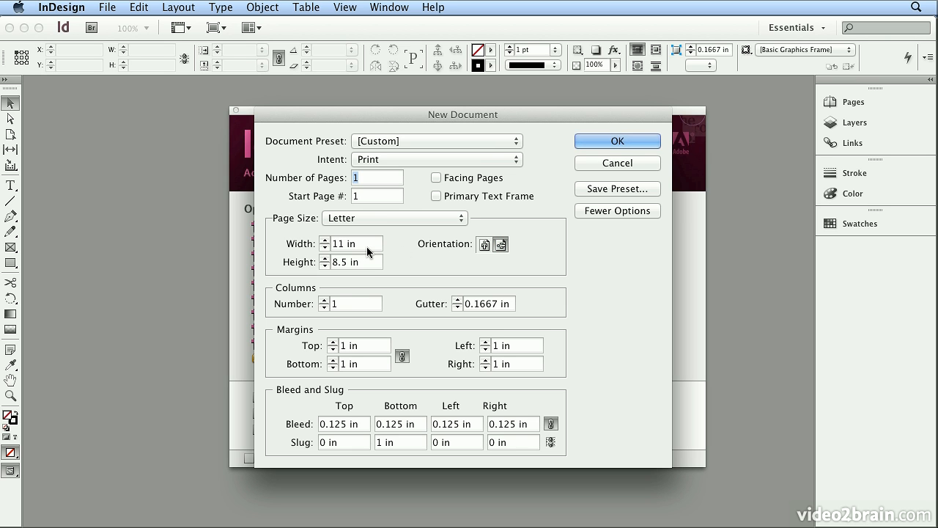
left_click(627, 143)
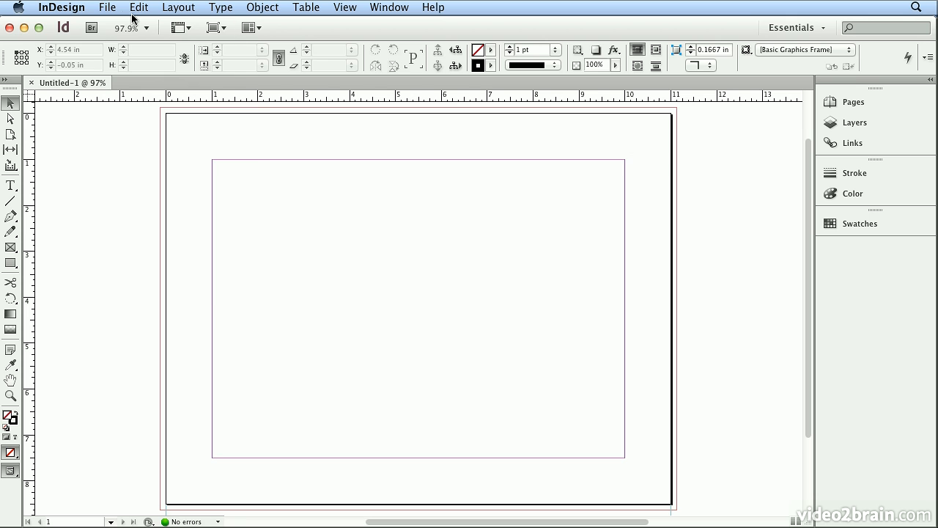
Load all files from boy_01.psd to girl_04.psd in the multiplace folder for placing, including dr_seuss_quote.rtf
left_click(107, 7)
left_click(122, 182)
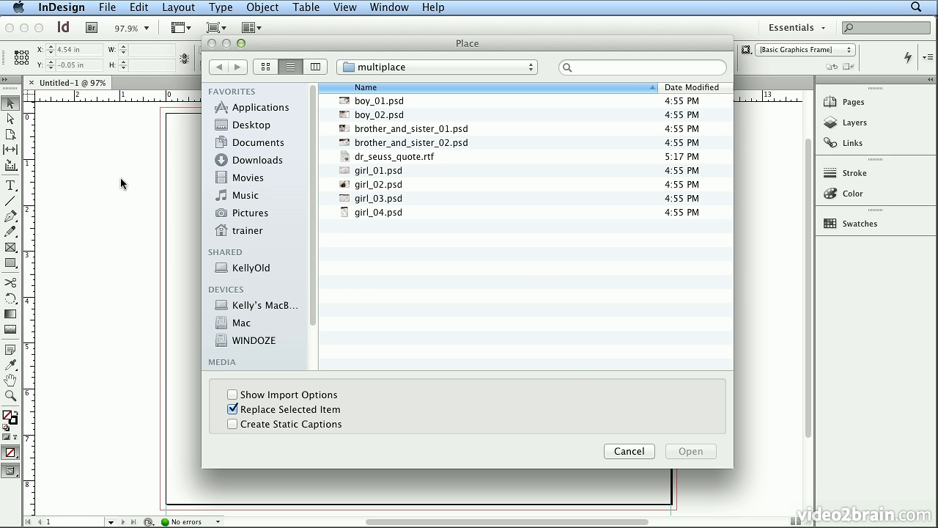
left_click(377, 68)
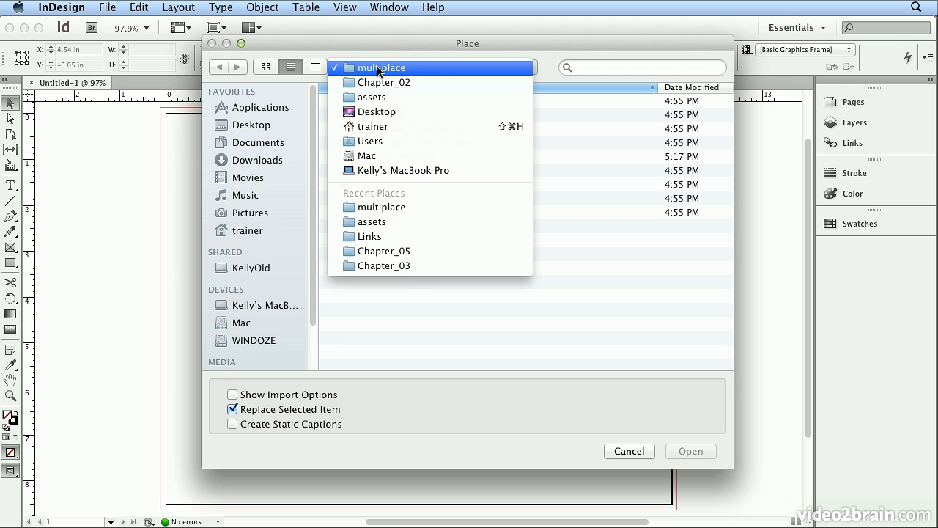
left_click(441, 68)
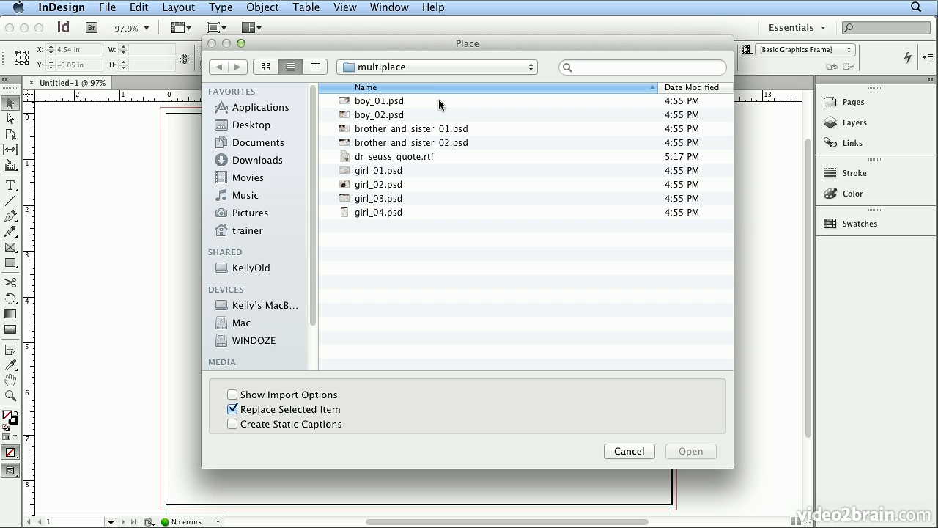
left_click(416, 100)
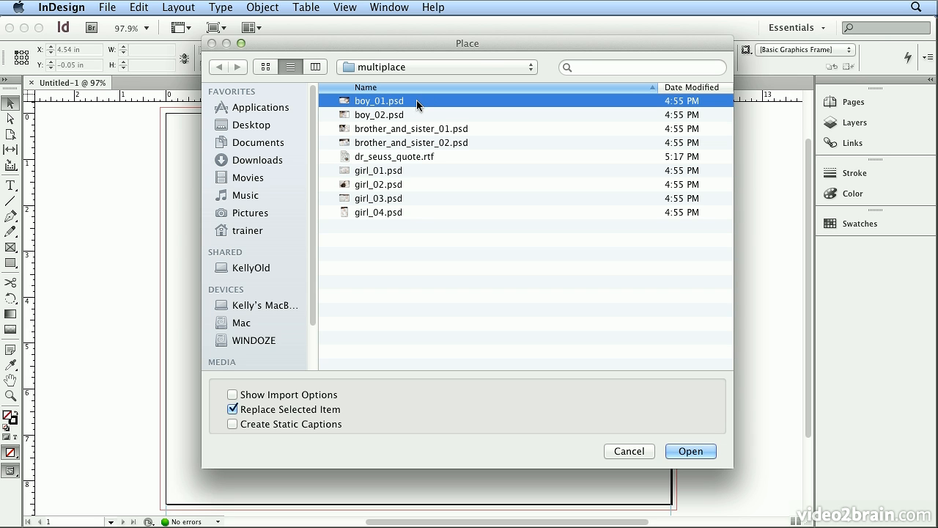
left_click(396, 161)
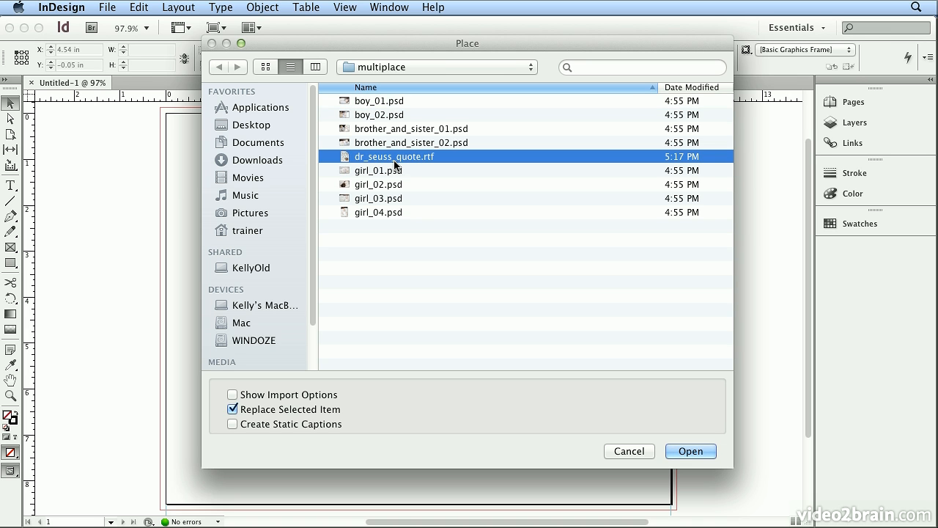
left_click(392, 105)
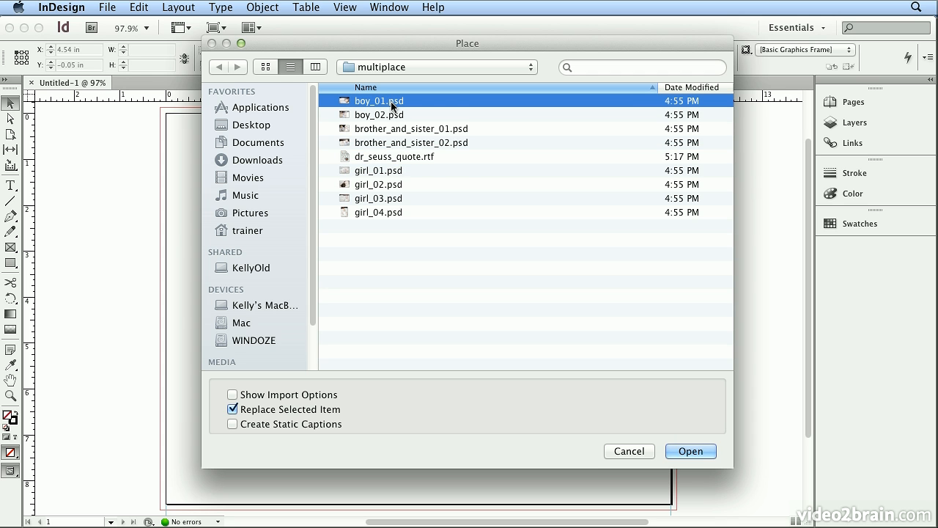
left_click(406, 217, "shift")
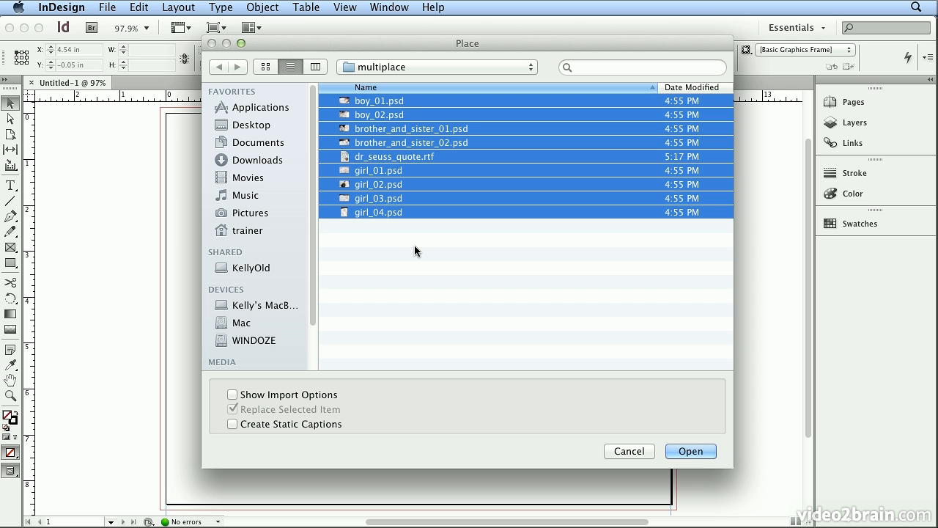
left_click(687, 449)
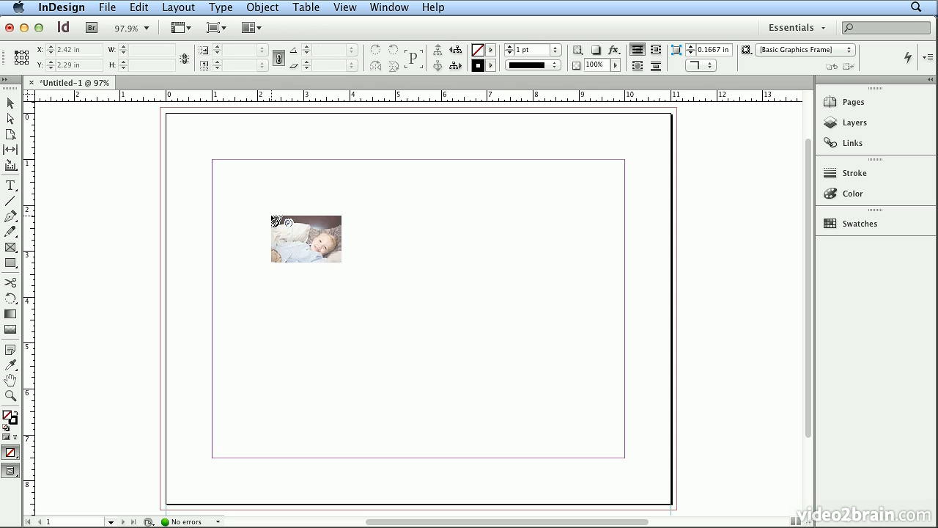
Try placing the first loaded photo at its full size on the page, and undo the placement
left_click(272, 216)
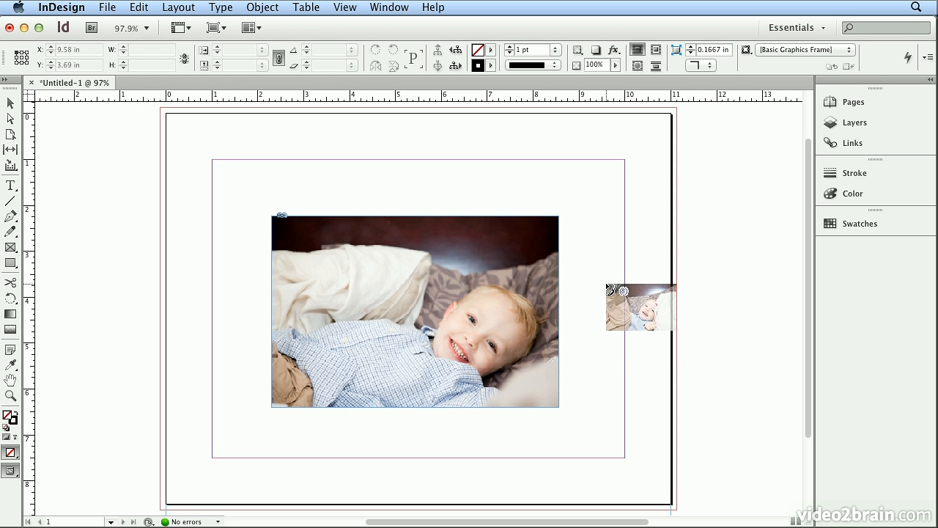
left_click(136, 11)
left_click(150, 25)
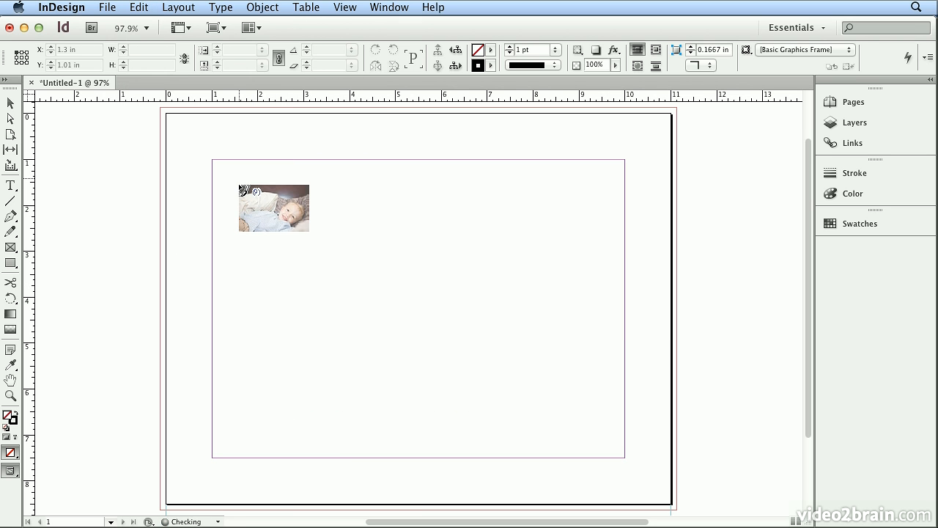
Place the first four loaded photos at about 30% scale, three in an upper row and one starting a second row
left_click_drag(238, 190, 323, 246)
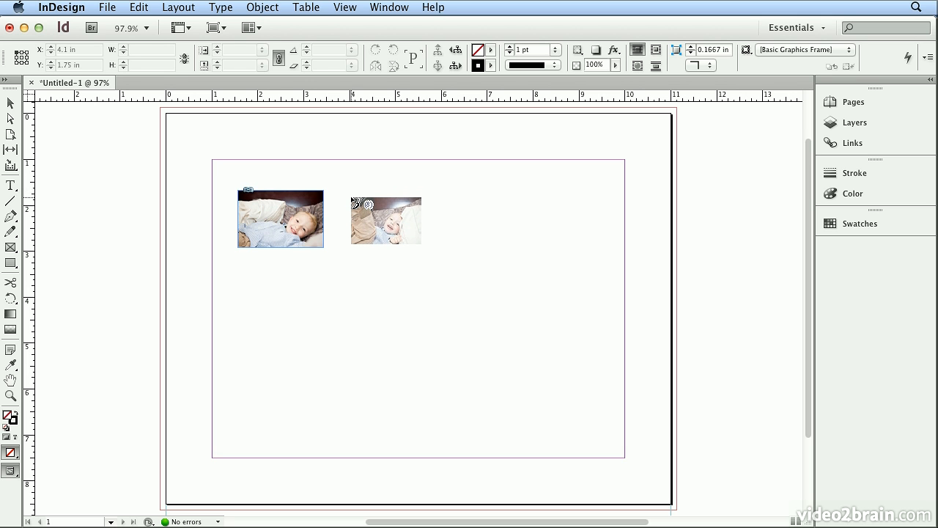
left_click_drag(349, 191, 437, 242)
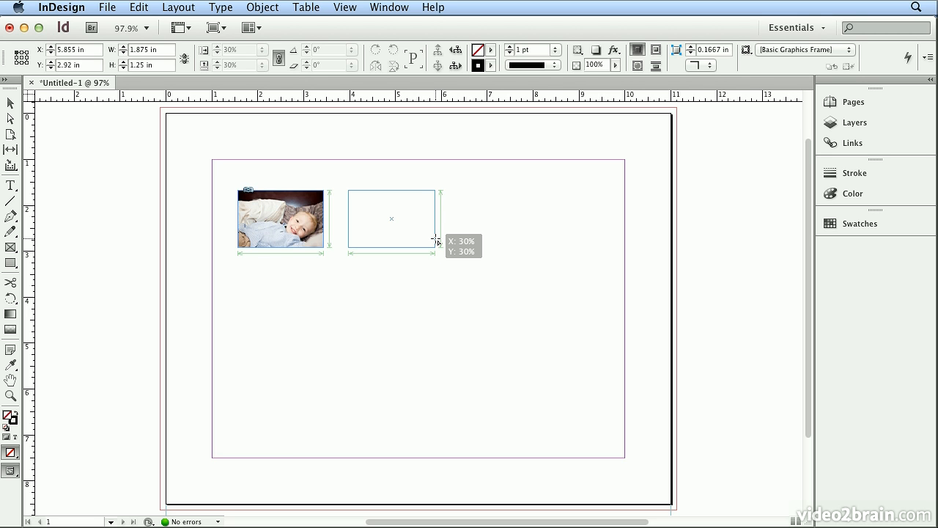
left_click_drag(435, 242, 435, 247)
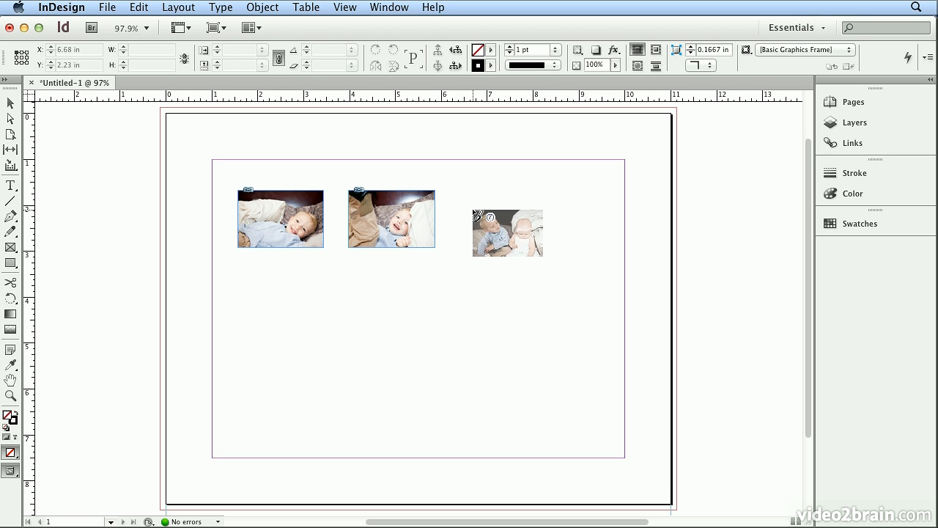
left_click_drag(460, 192, 549, 247)
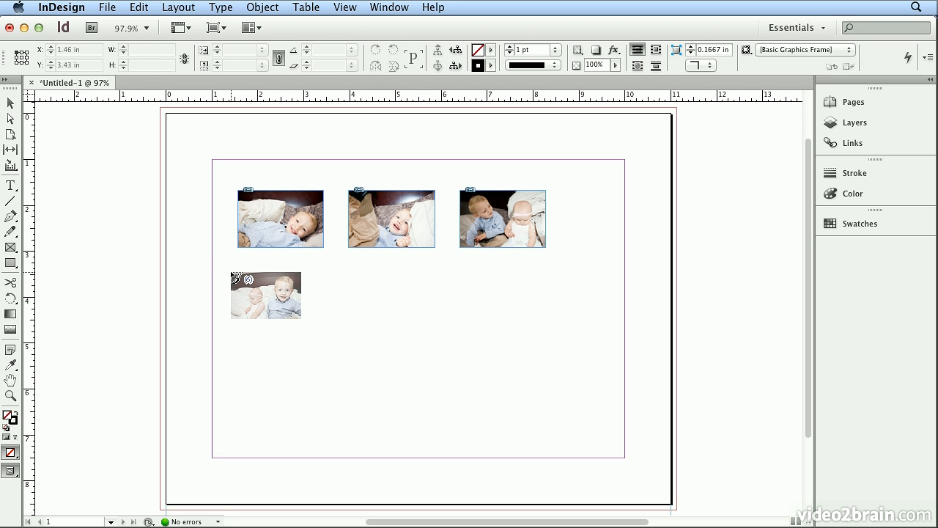
left_click_drag(238, 272, 327, 332)
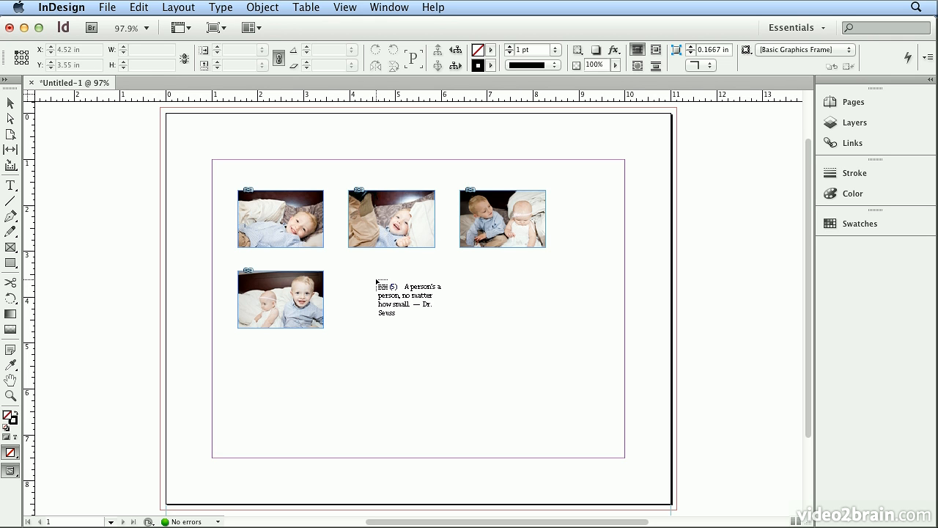
Discard the loaded quote text, skip girl_01, and place the girl_02 photo at matching size in the middle of the second row
key("Escape")
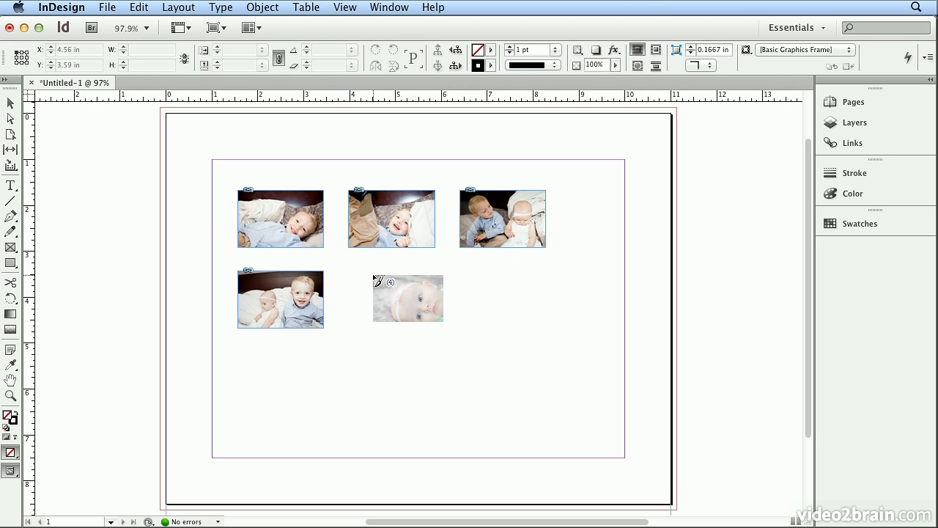
key("Right")
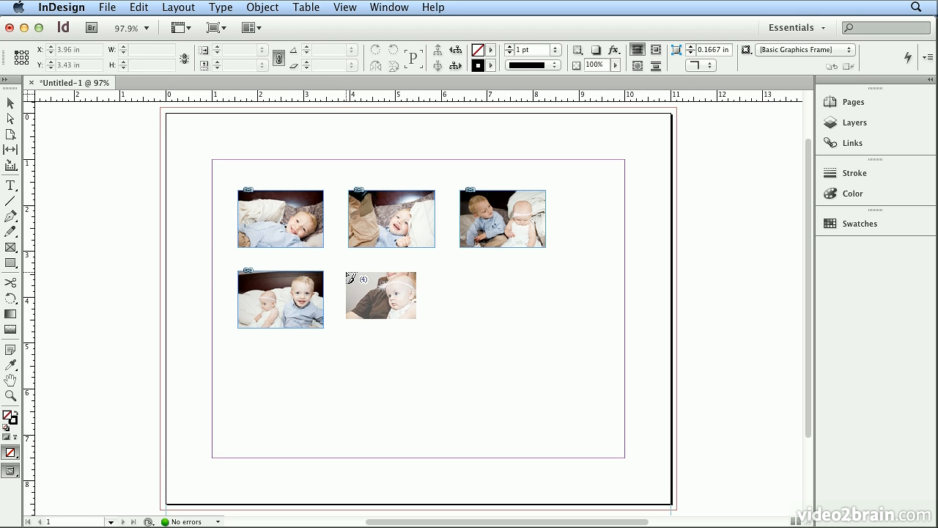
left_click_drag(350, 272, 436, 334)
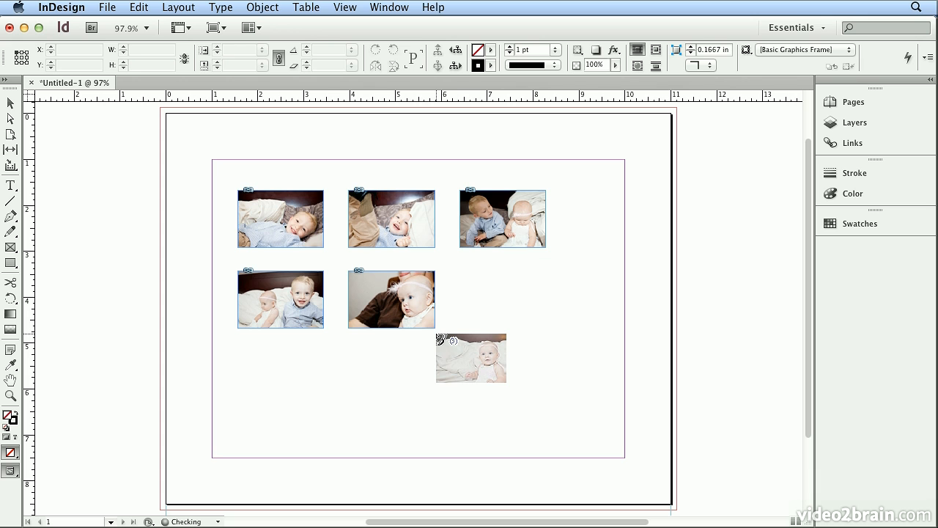
Place the girl_03 photo at 30% scale at the end of the second row and discard the remaining loaded photos
left_click_drag(464, 271, 551, 342)
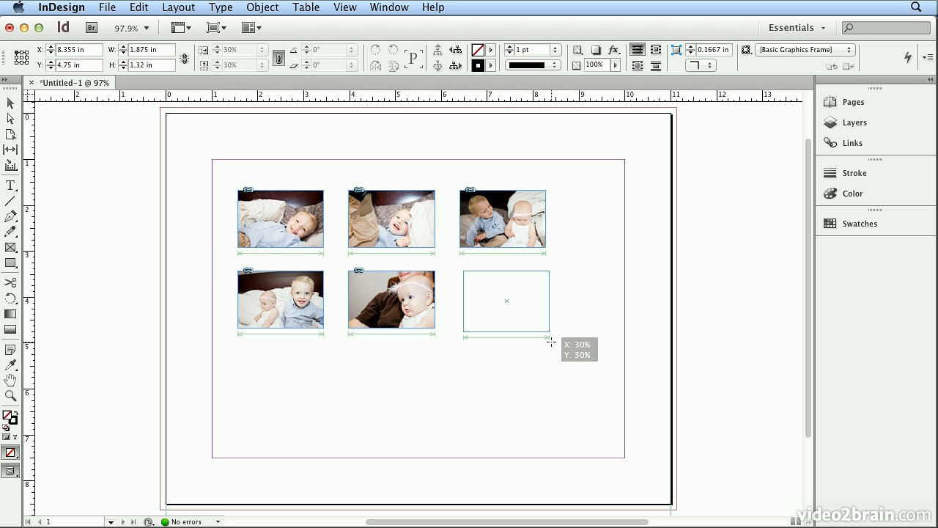
left_click_drag(551, 342, 551, 343)
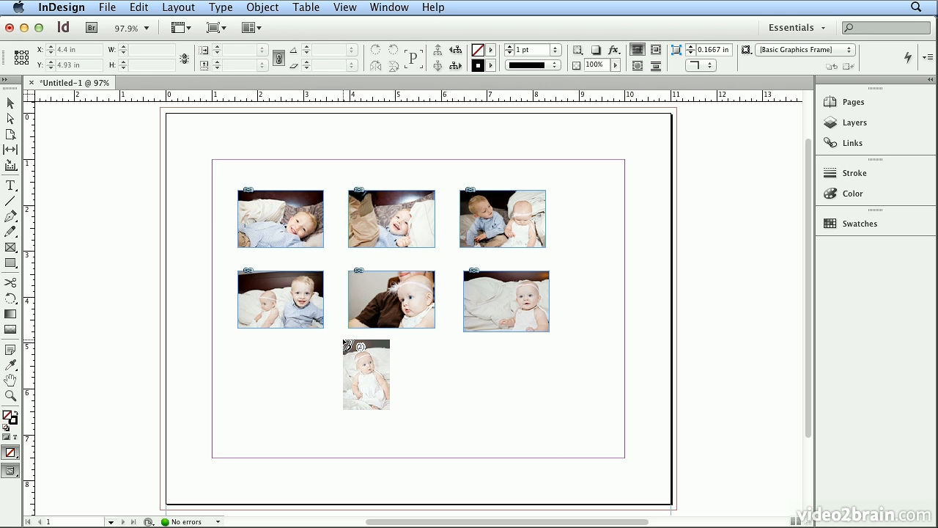
key("Right")
key("Escape")
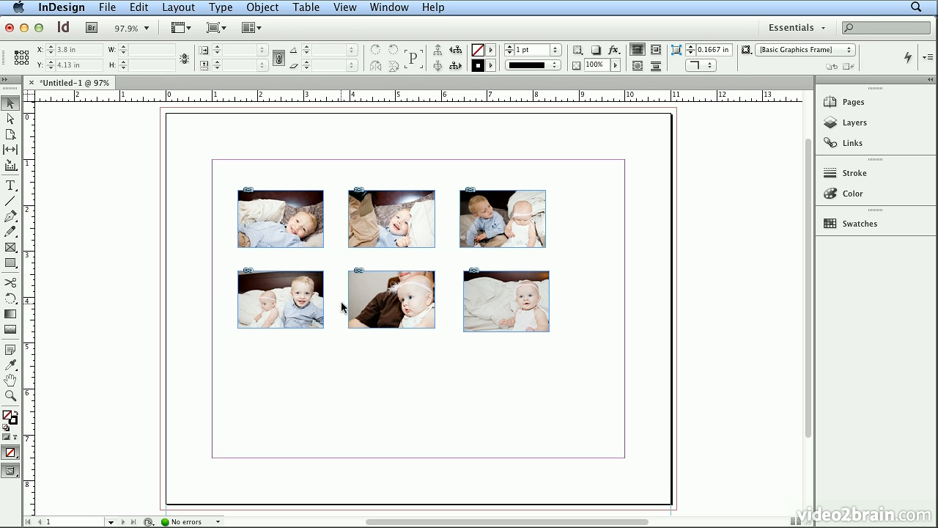
Arrange the first four photos in an evenly spaced row along the upper margin, at X positions 1, 3.2, 5.4 and 7.6 in
left_click_drag(292, 206, 266, 174)
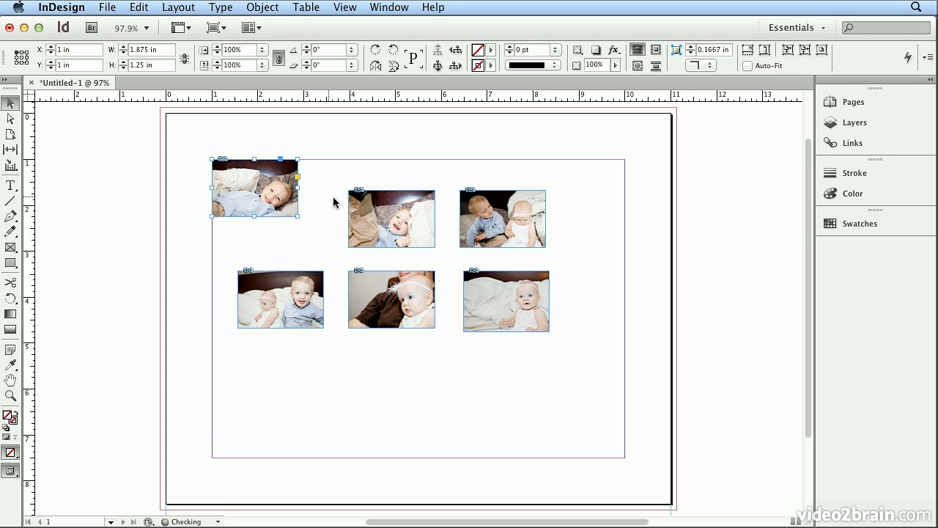
left_click_drag(359, 214, 323, 182)
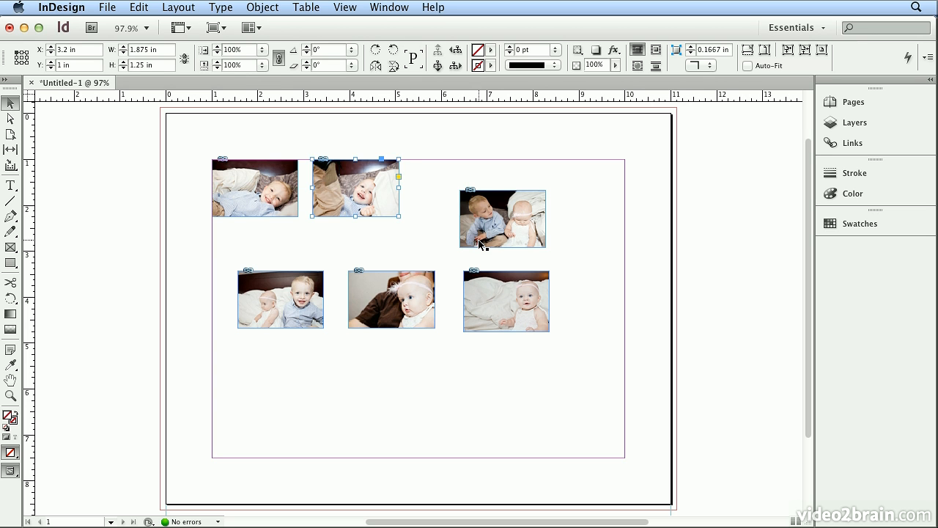
left_click_drag(468, 241, 422, 211)
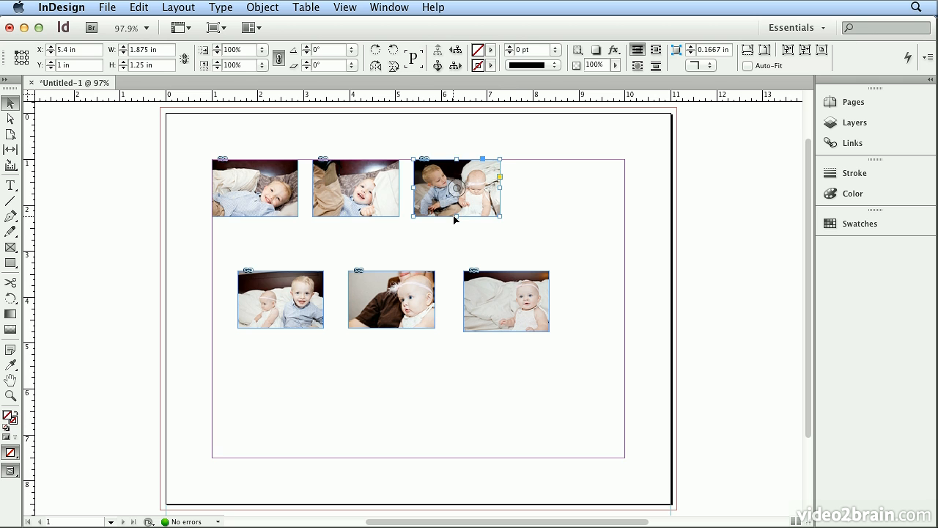
mouse_move(453, 214)
left_mouse_down()
mouse_move(469, 211)
mouse_move(453, 214)
left_mouse_up()
left_click_drag(322, 282, 612, 174)
left_click_drag(602, 168, 598, 167)
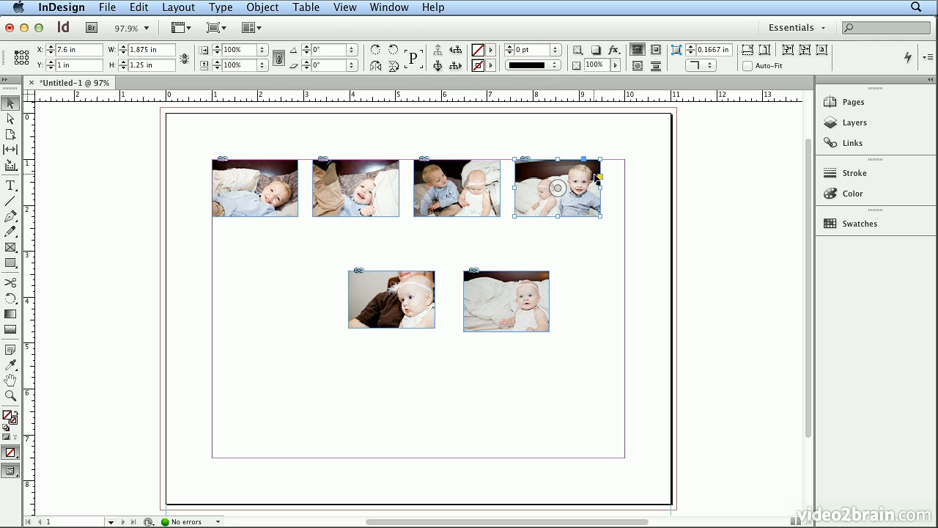
Try shifting the fourth photo's content within its frame by about 0.275 in horizontally and 0.5 in vertically, and undo the move
left_click(558, 186)
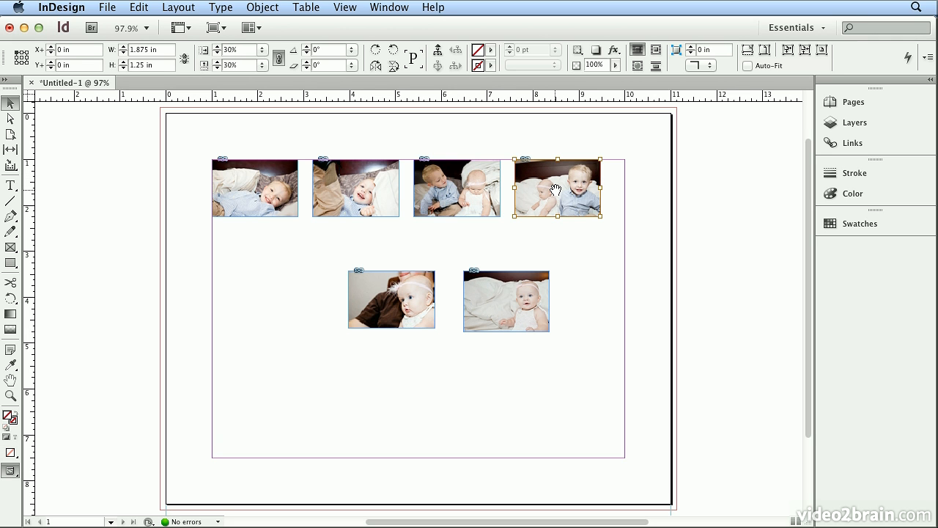
left_click_drag(556, 189, 568, 212)
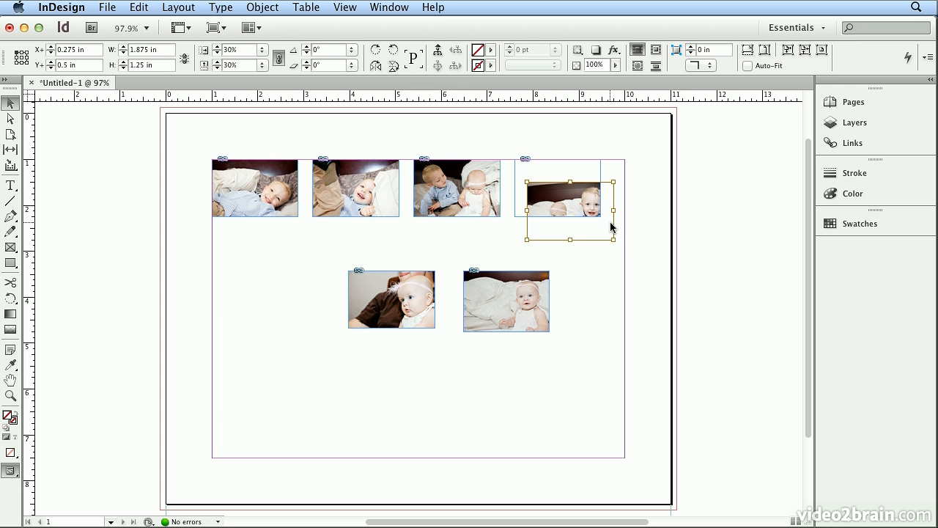
left_click(147, 8)
left_click(165, 24)
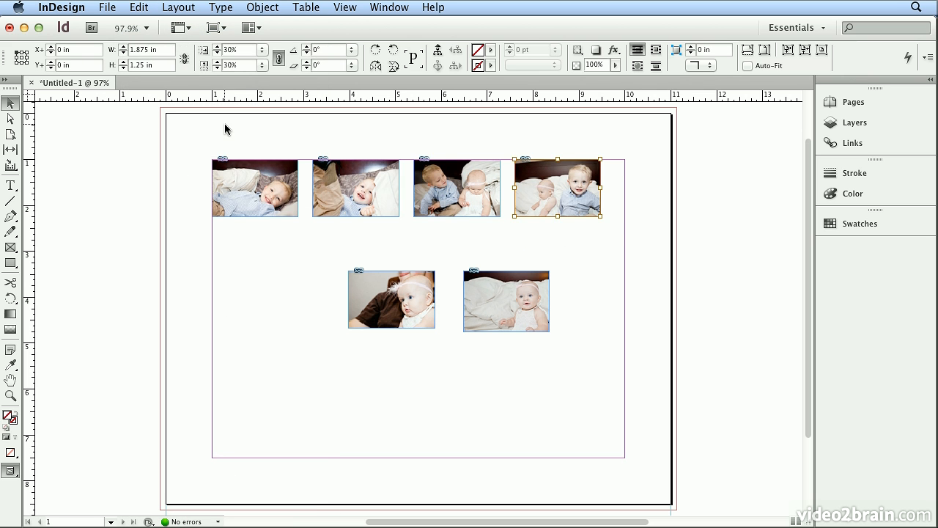
Select all the photos on the page and delete them
left_click(189, 137)
left_click(149, 8)
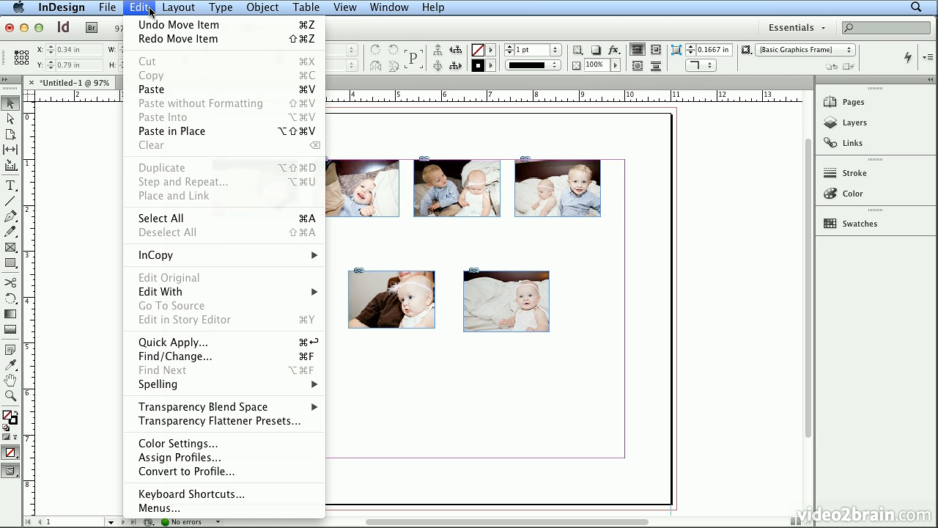
left_click(198, 218)
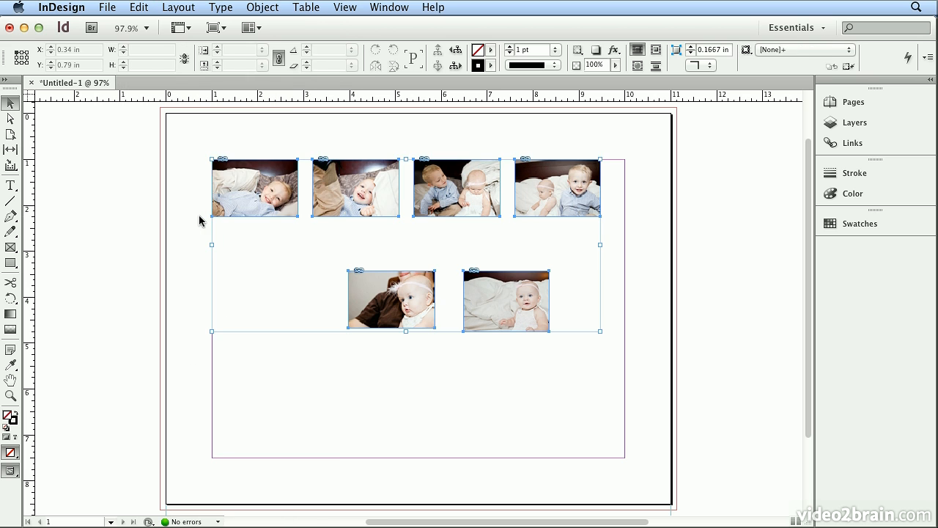
key("Delete")
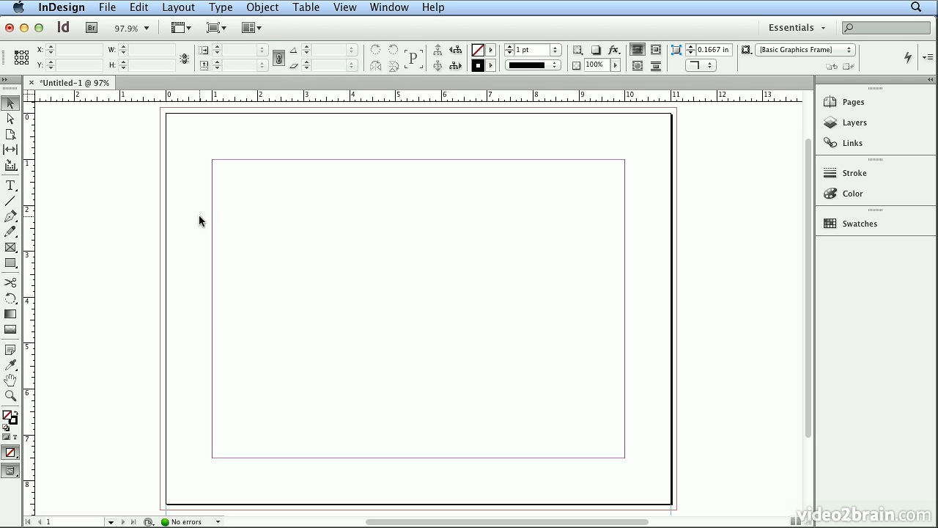
Load all nine files from the multiplace folder for placing, from boy_01.psd through girl_04.psd, including dr_seuss_quote.rtf
left_click(107, 7)
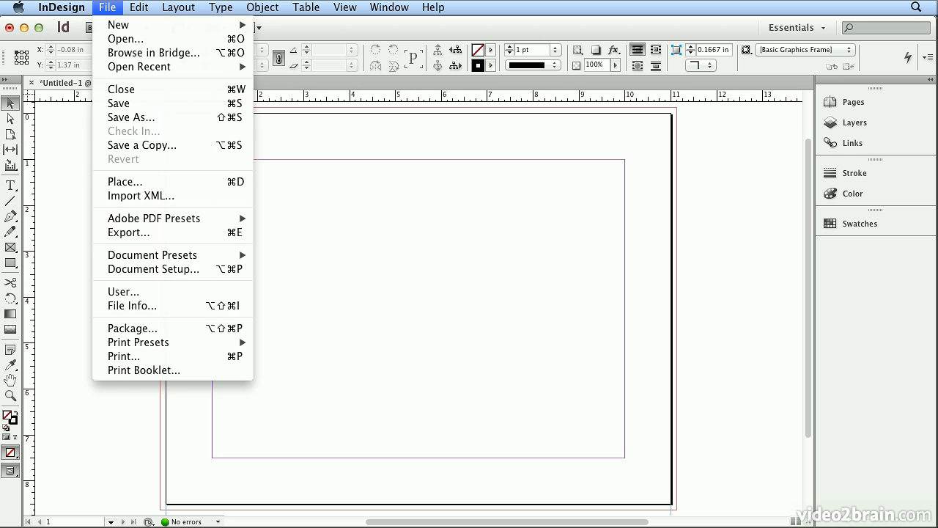
left_click(137, 183)
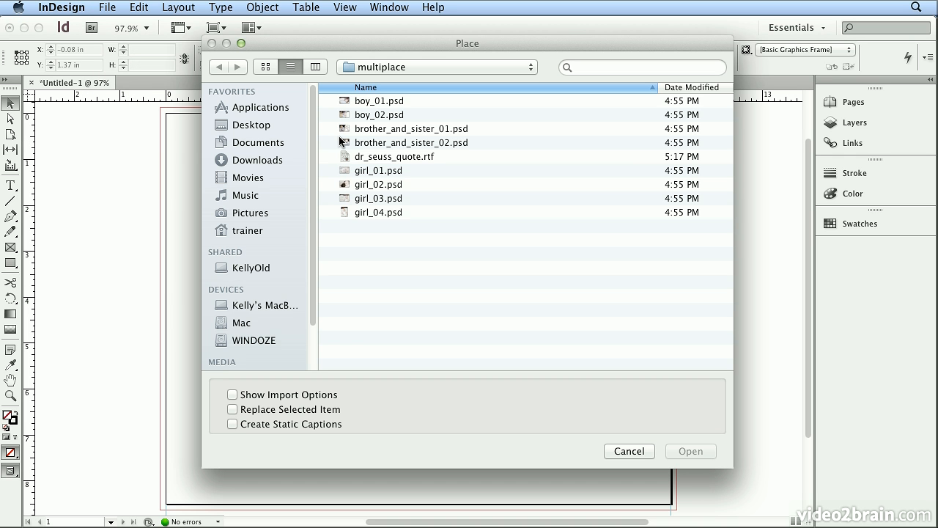
left_click(379, 107)
left_click(387, 212, "shift")
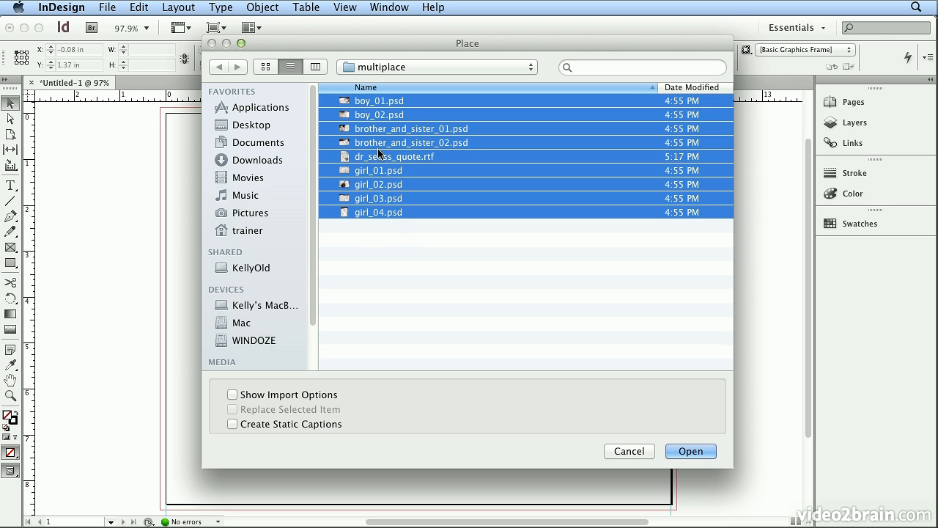
left_click(694, 452)
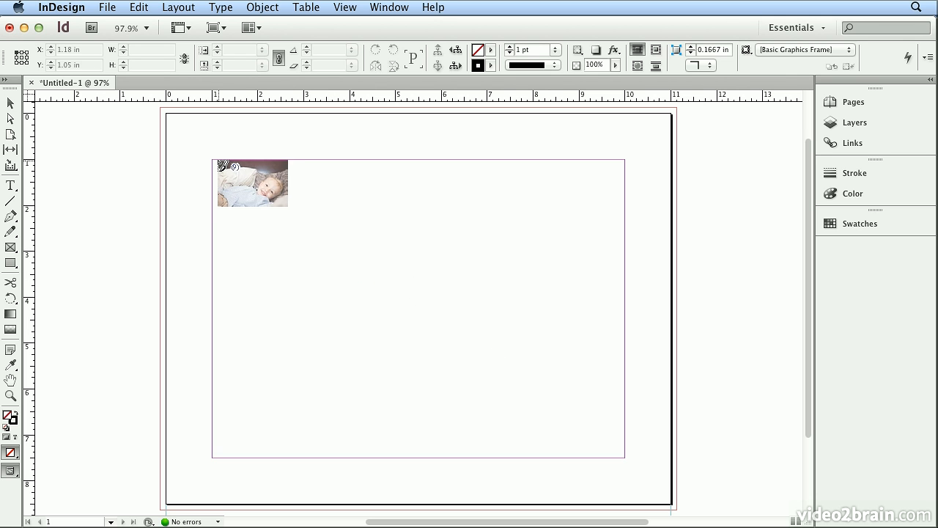
Draw out a placement grid of three columns and three rows filling the page margins, 9 in wide and 6.5 in high
left_click_drag(213, 161, 538, 347)
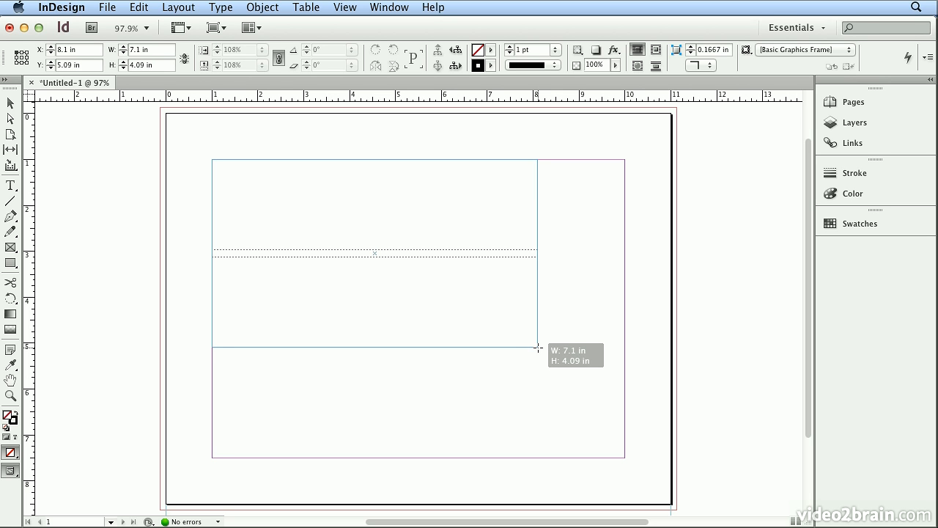
left_click_drag(538, 347, 543, 355)
key("Right")
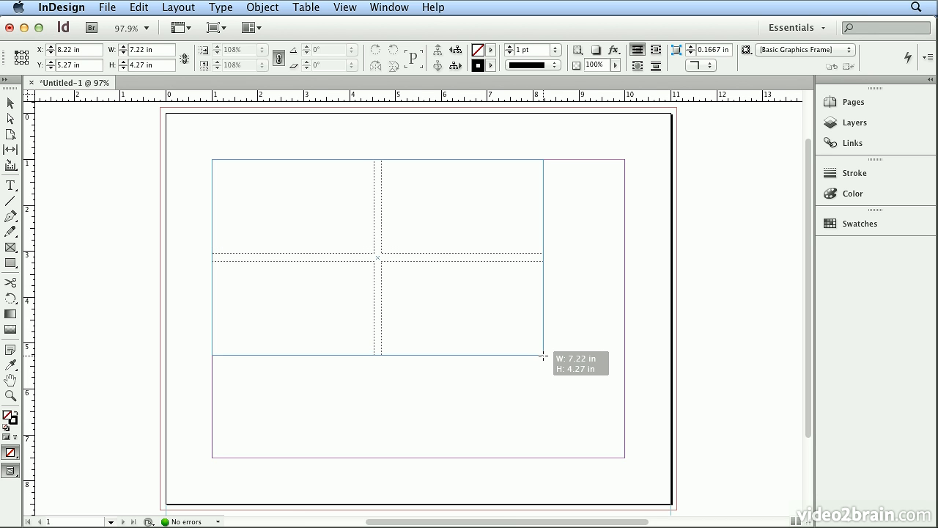
key("Right")
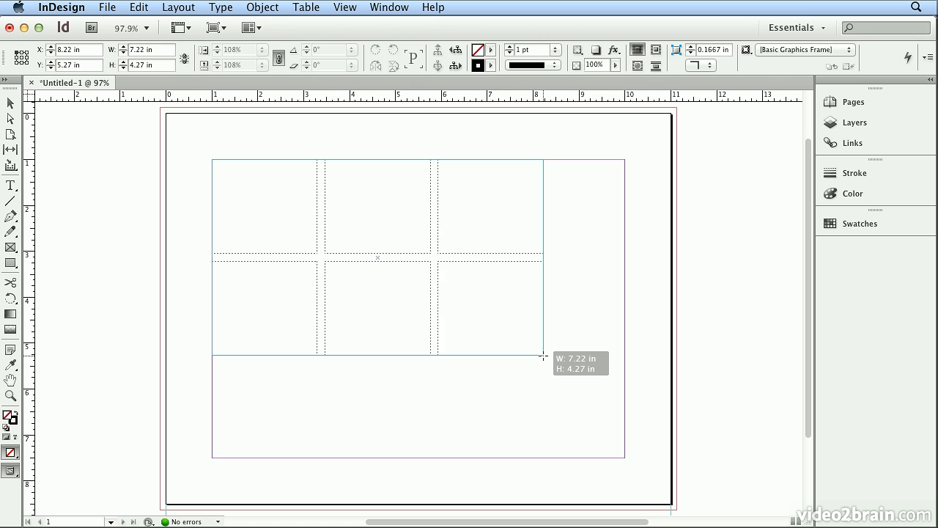
key("Up")
mouse_move(542, 356)
left_mouse_down()
mouse_move(584, 425)
mouse_move(625, 461)
left_mouse_up()
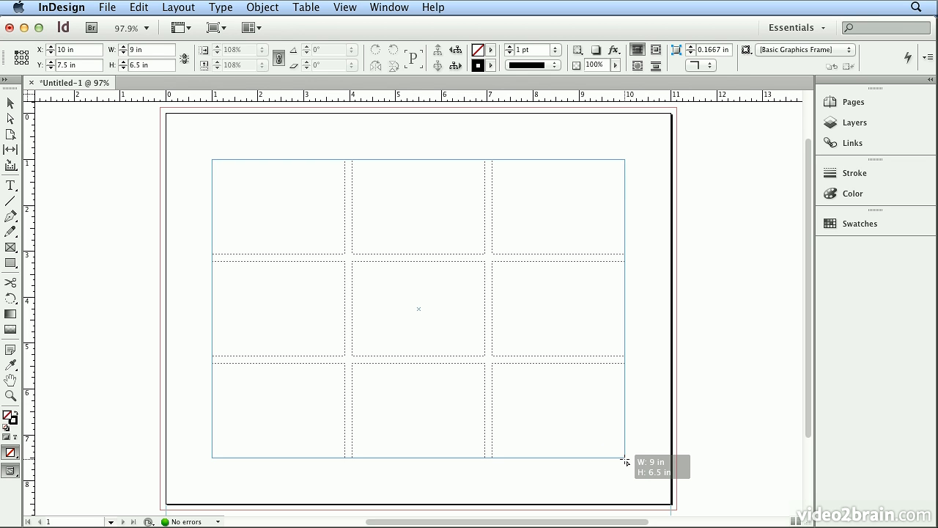
Try other column and row counts for the placement grid, and place the loaded files in a three-by-three arrangement
key("Left")
left_click_drag(626, 461, 625, 461)
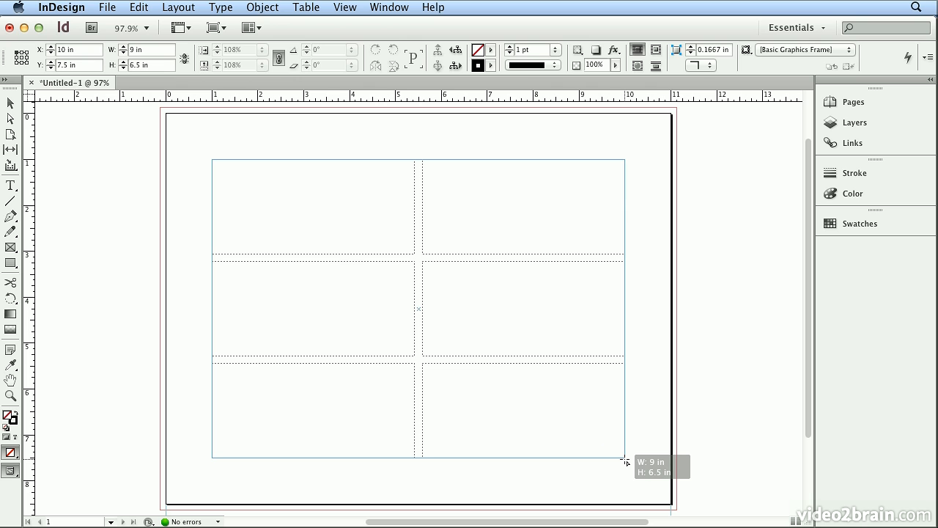
key("Up")
mouse_move(626, 461)
left_mouse_down()
mouse_move(574, 423)
mouse_move(626, 459)
left_mouse_up()
key("Down")
key("Down")
key("Up")
key("Up")
key("Right")
key("Left")
key("Left")
key("Up")
key("Down")
key("Right")
key("Right")
key("Up")
key("Down")
key("Down")
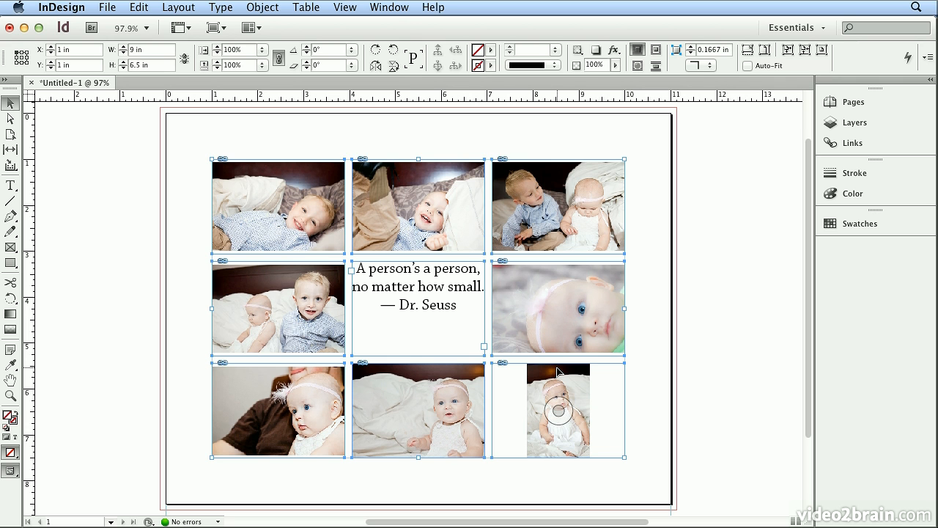
Fill all the photo frames proportionally, center the content in the frames, and deselect everything
left_click(261, 8)
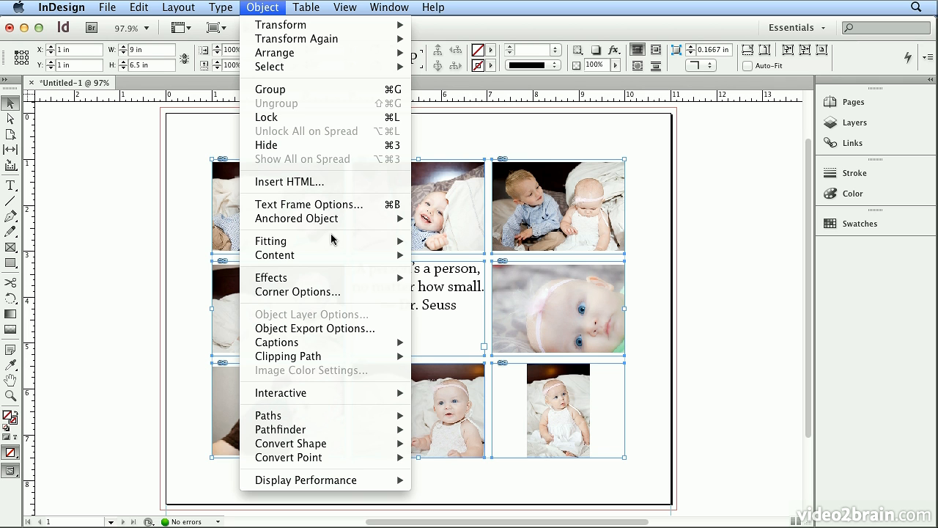
mouse_move(334, 243)
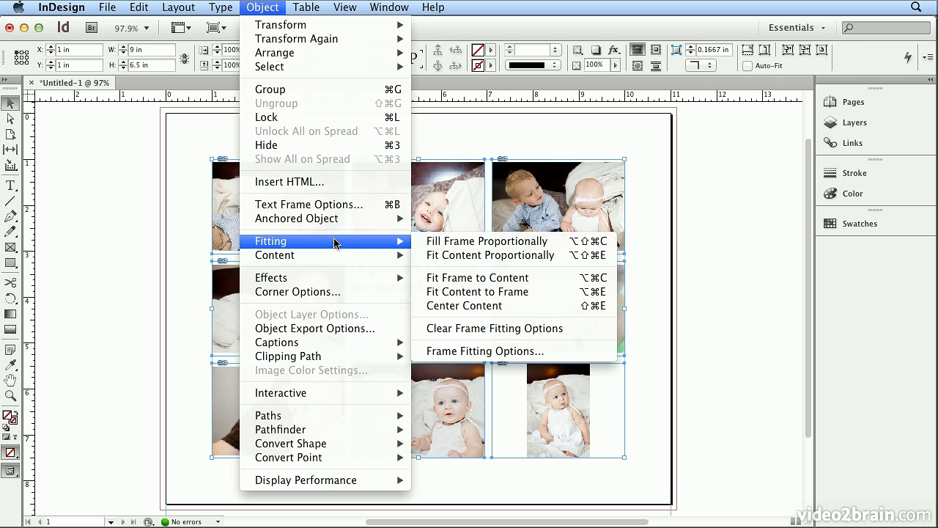
left_click(489, 243)
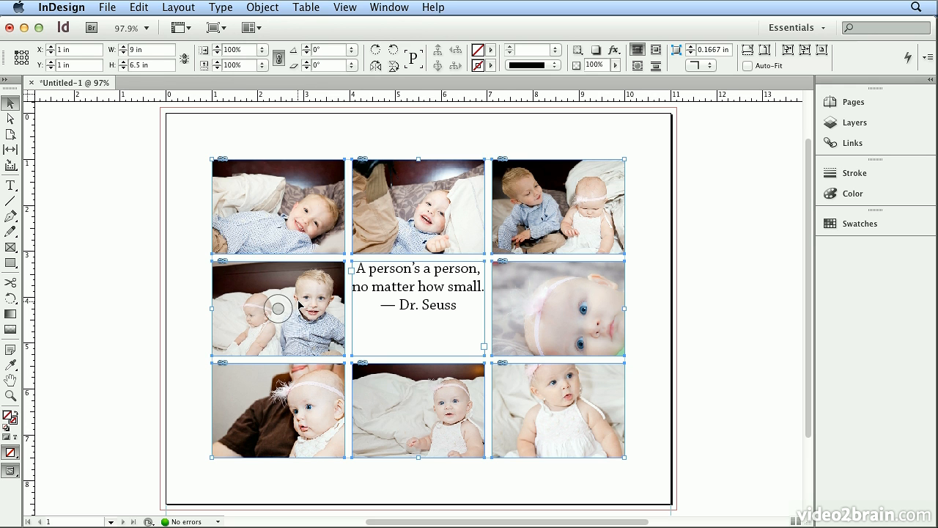
left_click(263, 8)
mouse_move(320, 242)
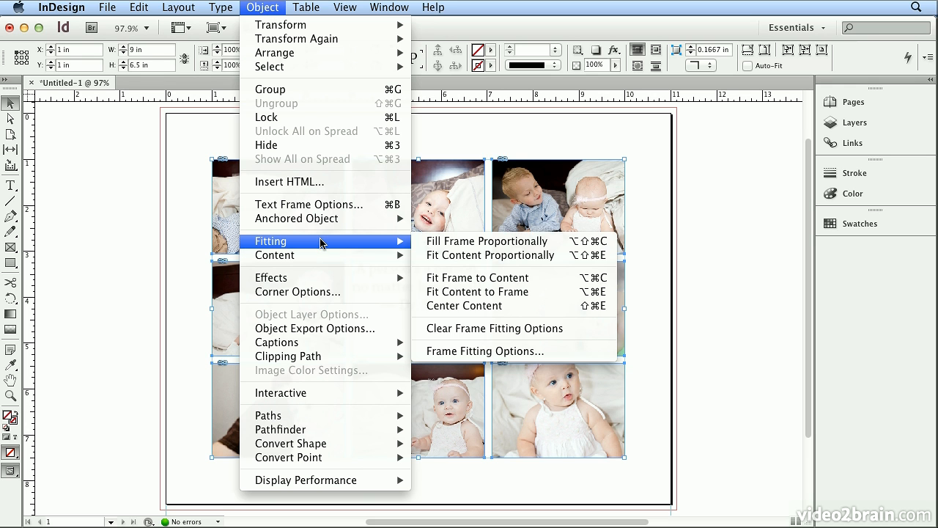
left_click(473, 305)
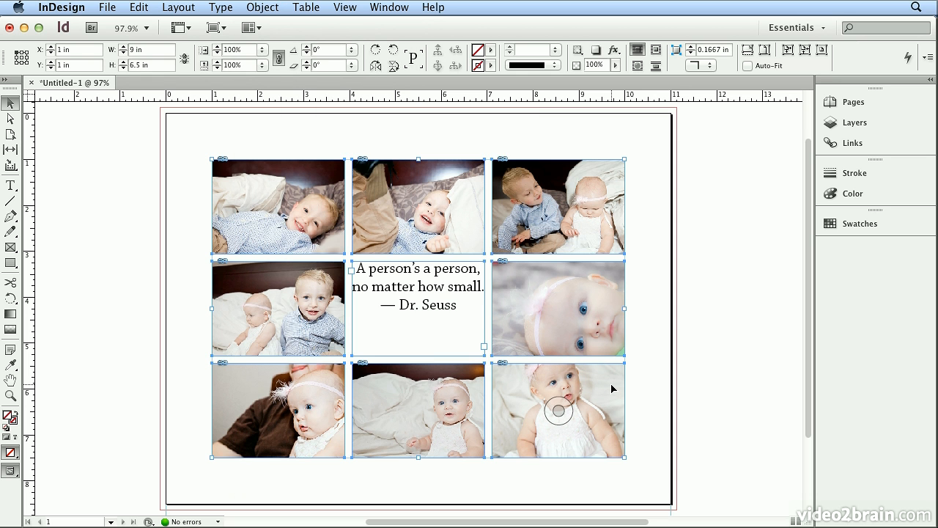
left_click(711, 377)
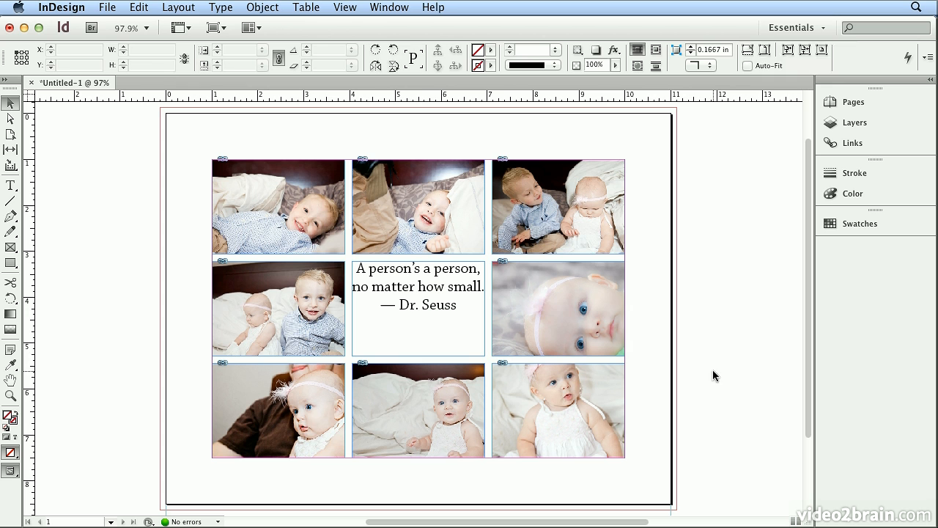
Lower the upper edge of the Dr. Seuss quote's text frame to Y 3.65 in, keeping its lower edge in place
left_click(442, 293)
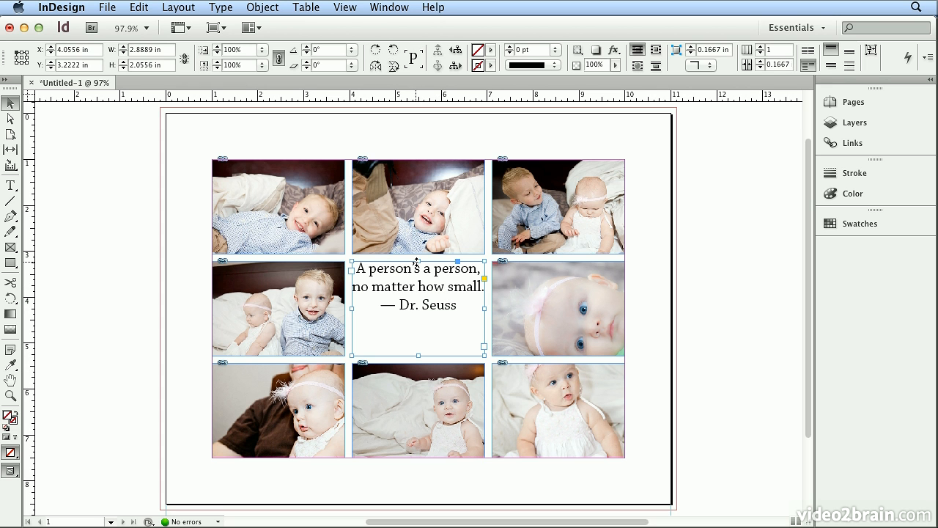
left_click_drag(416, 262, 417, 281)
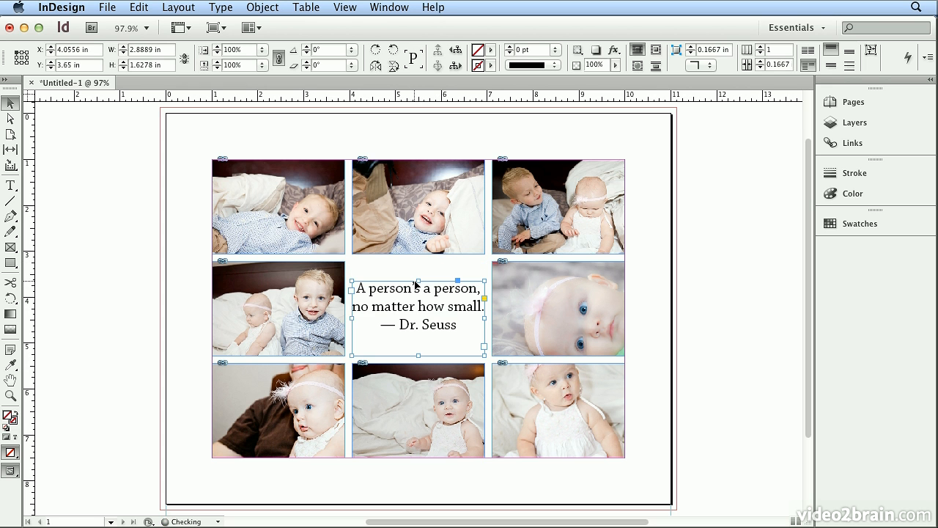
left_click(654, 327)
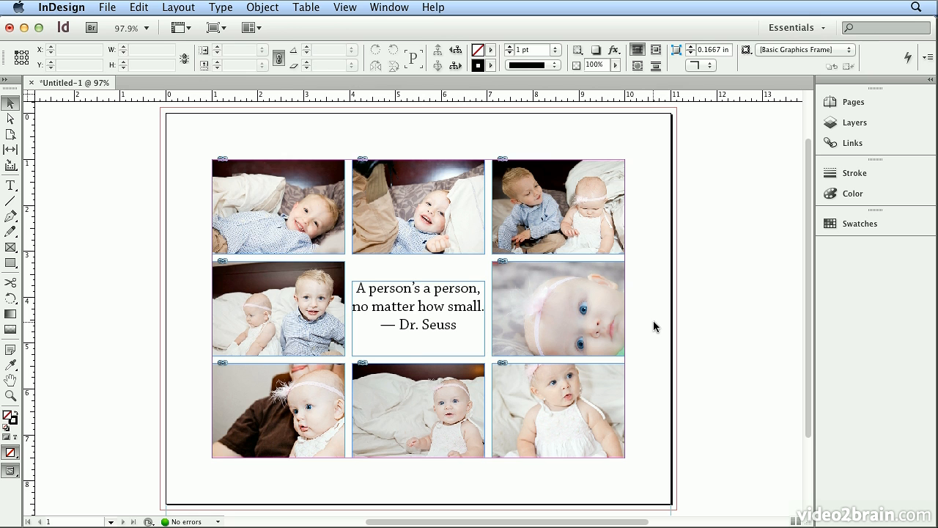
Show the finished page in Preview screen mode, without frame edges or guides
left_click(212, 28)
left_click(216, 66)
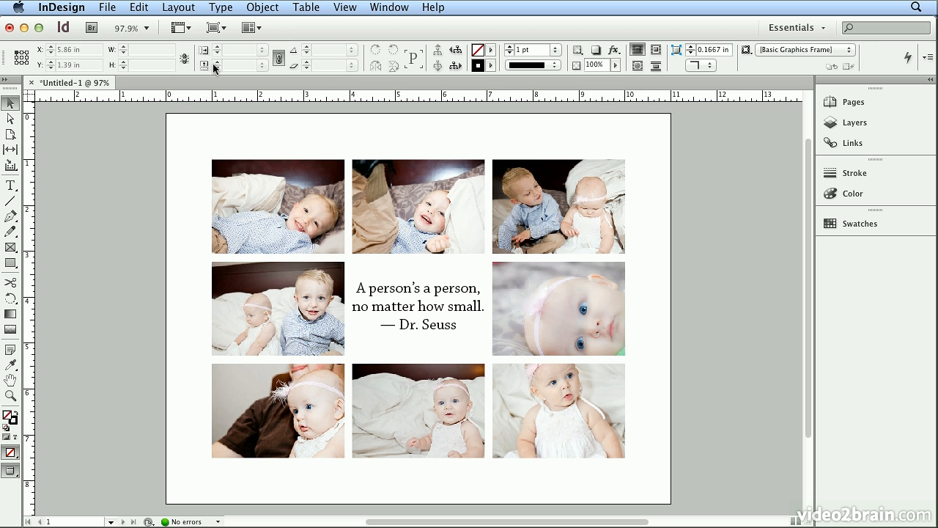